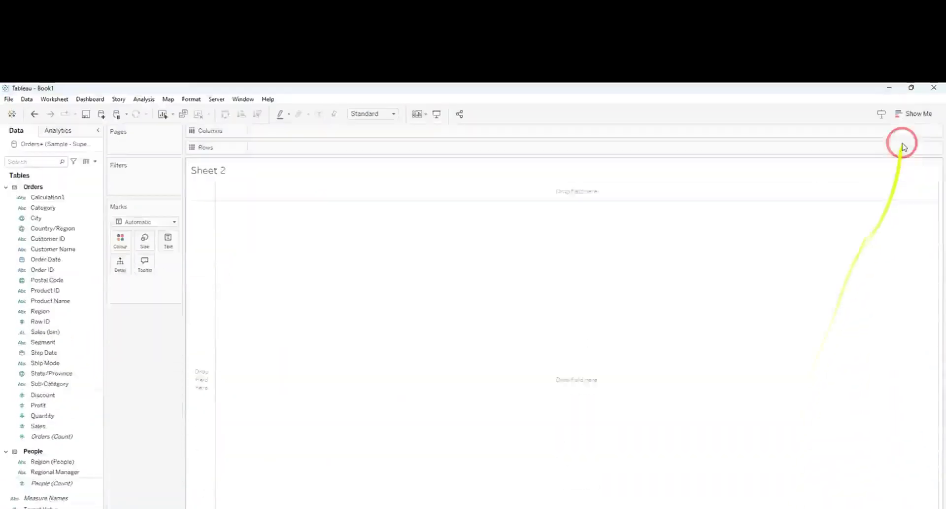
- Add Sales and Target Value as row measures on Sheet 2 and turn them into a bullet graph
left_click(911, 114)
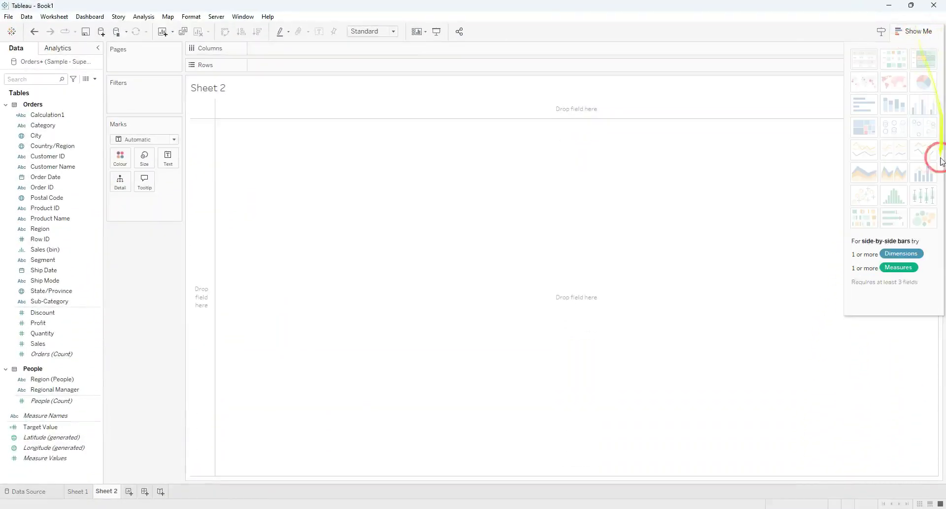
mouse_move(889, 221)
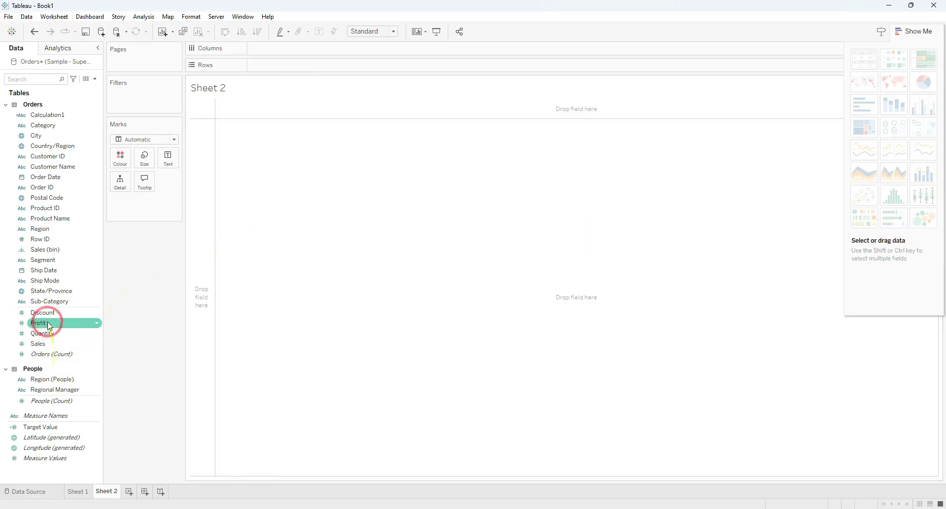
left_click_drag(44, 328, 270, 67)
left_click_drag(42, 427, 338, 65)
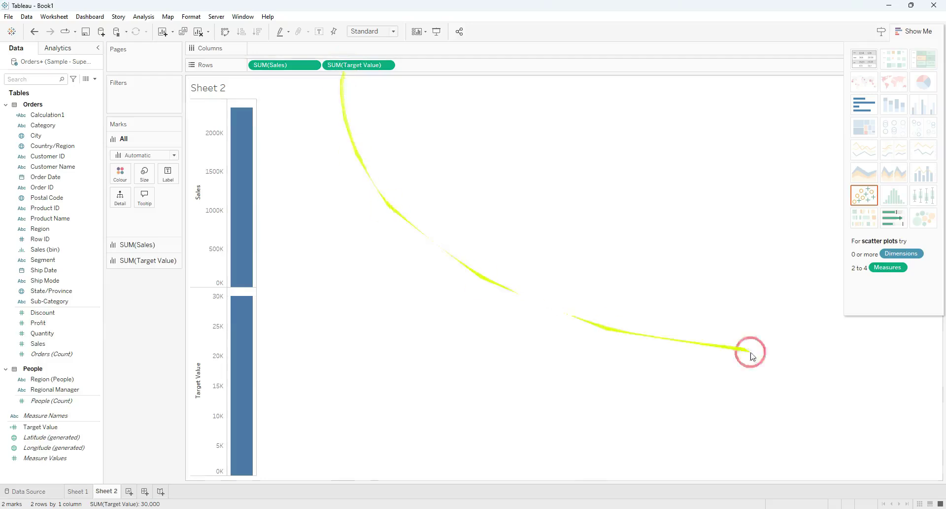
left_click(902, 217)
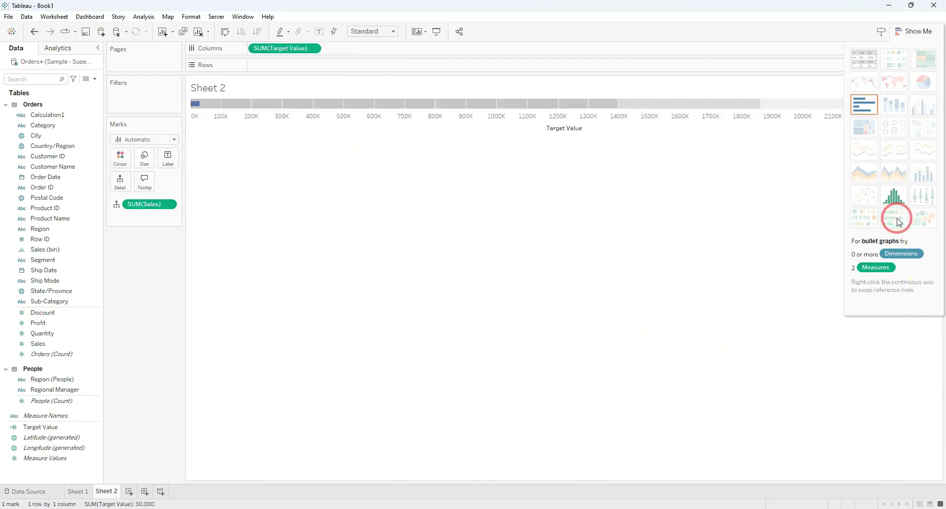
- Break the bullet graph down into rows by Order Date, grouped by discrete month
mouse_move(200, 109)
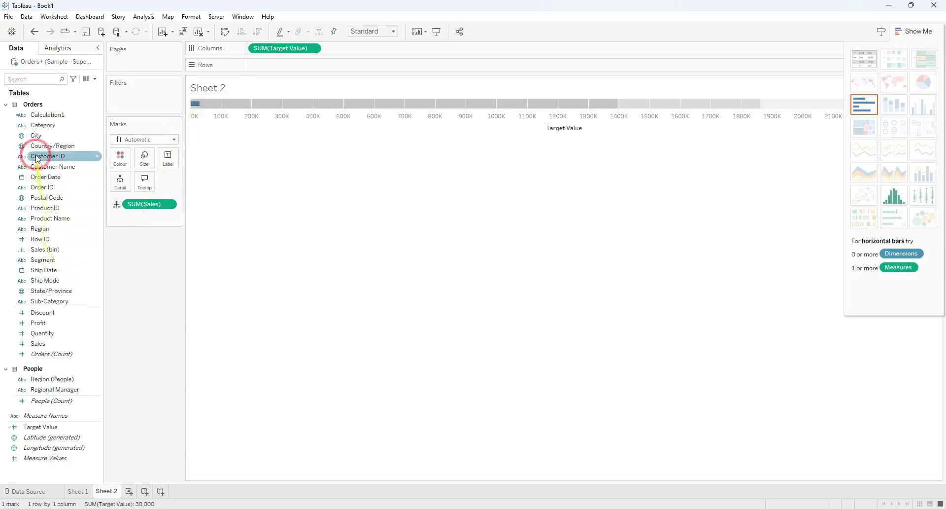
left_click_drag(58, 180, 316, 70)
left_click(313, 67)
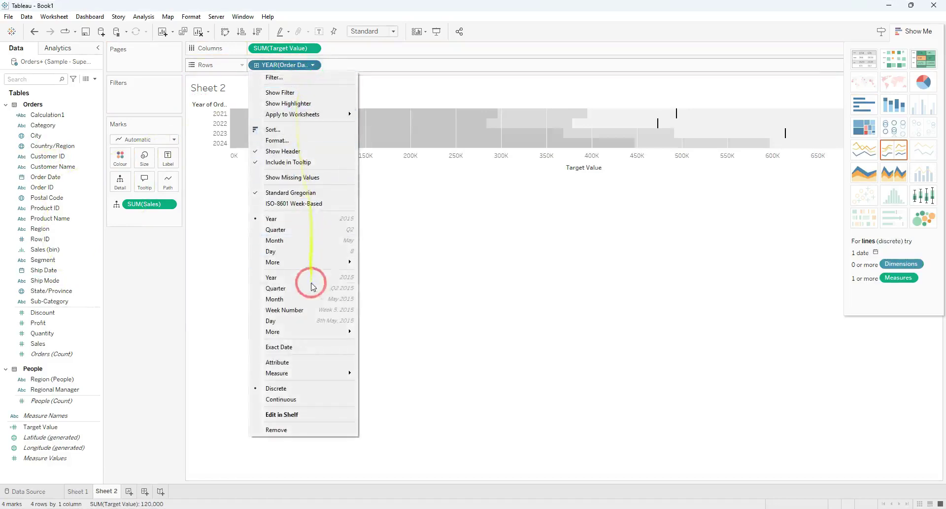
left_click(261, 240)
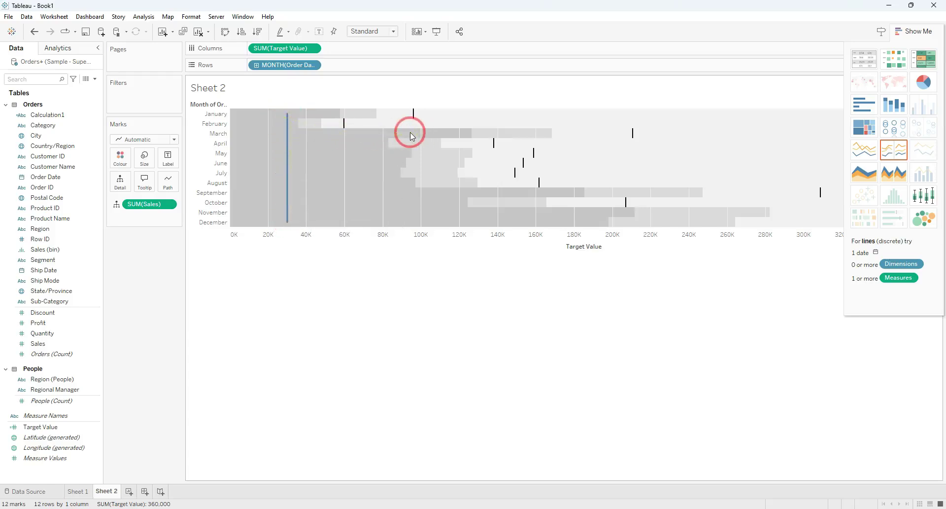
- Highlight the April, May, June and July rows in turn to compare their sales with the target
mouse_move(415, 115)
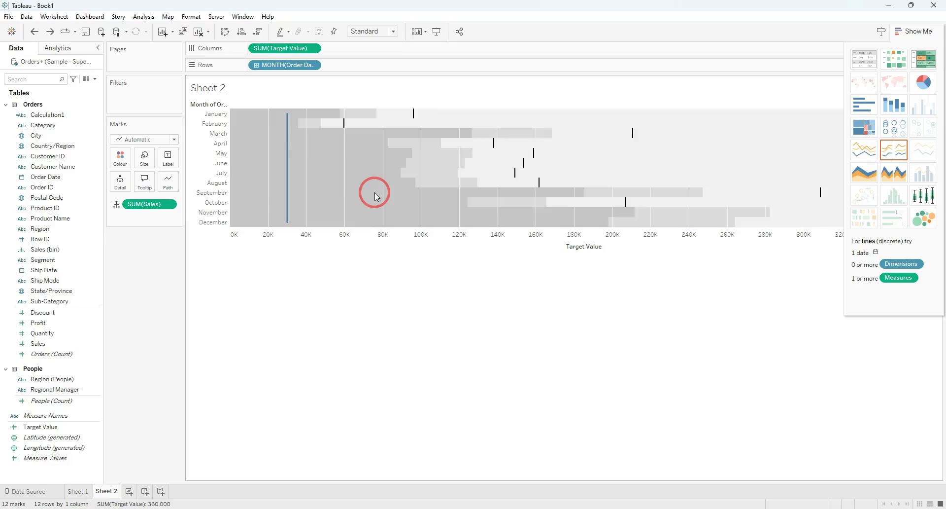
left_click(217, 146)
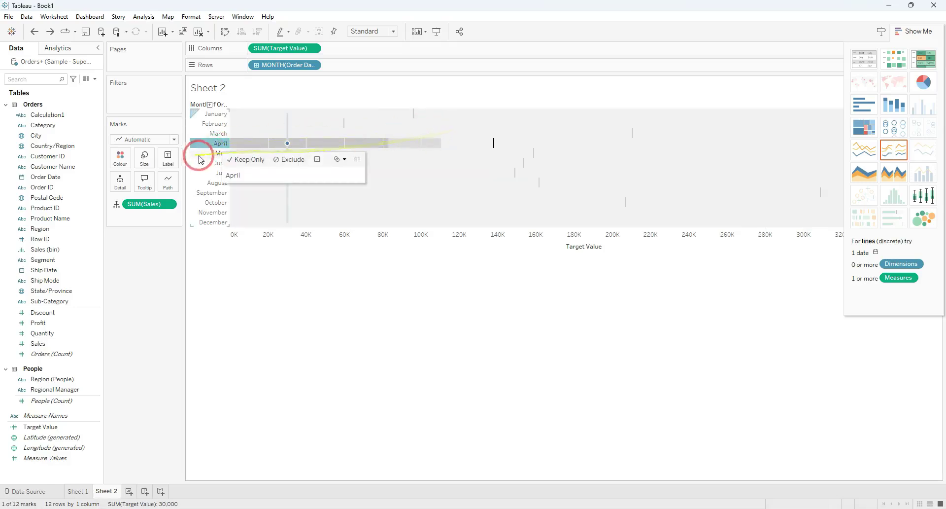
left_click(206, 156)
left_click(206, 163)
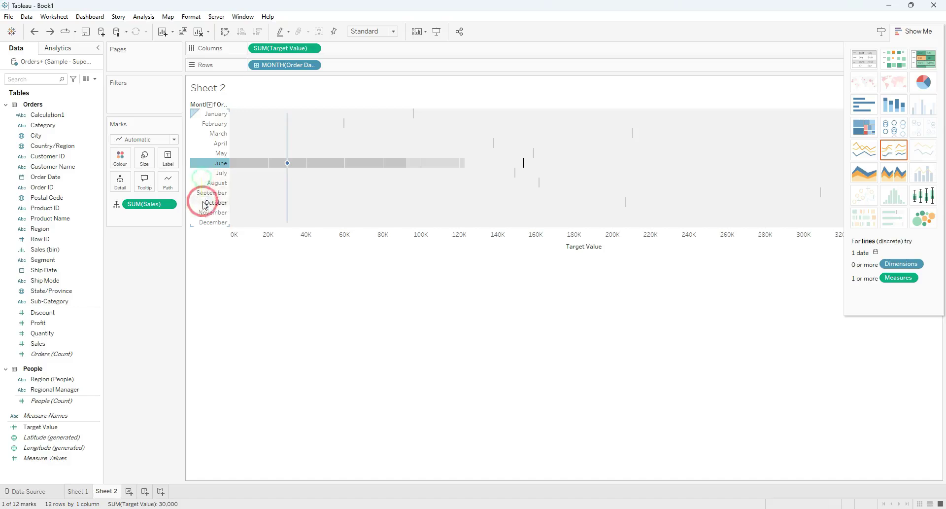
left_click(206, 174)
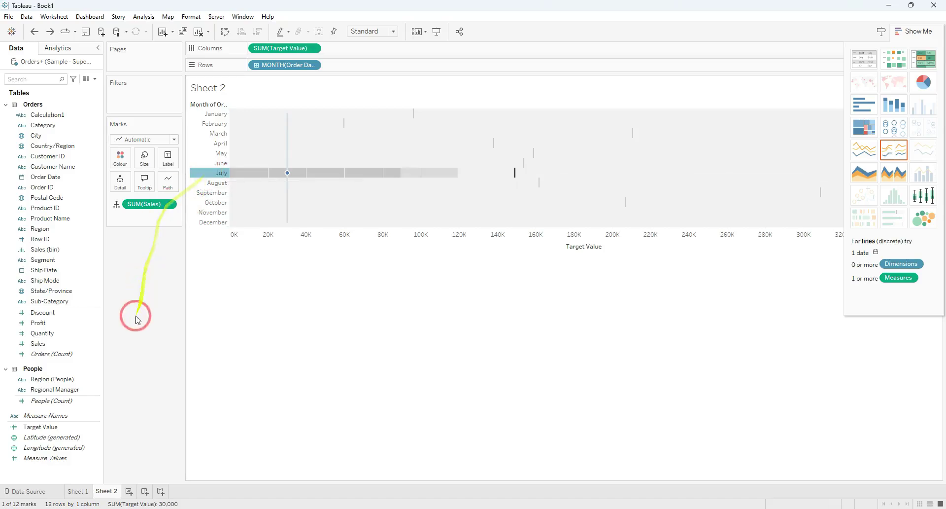
- Change the Target Value calculated field to 100000, apply it and clear the row highlight
left_click(98, 427)
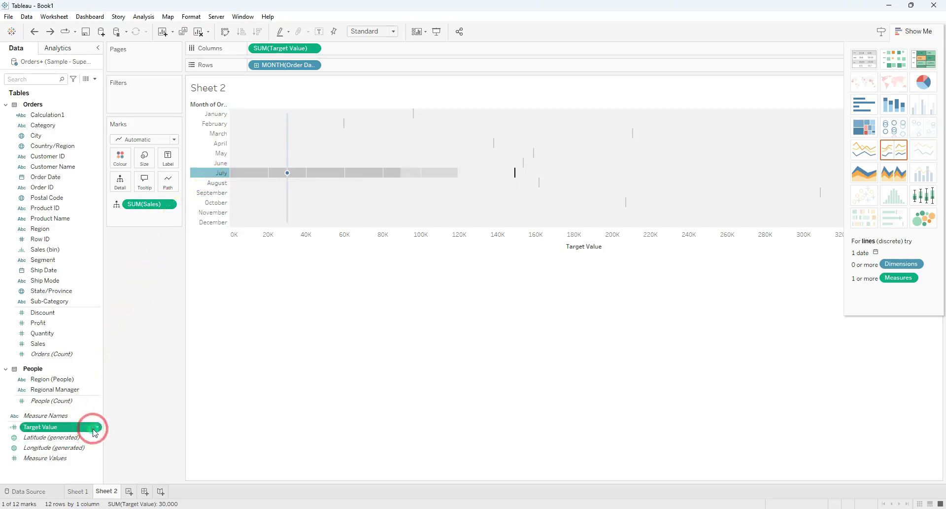
left_click(98, 427)
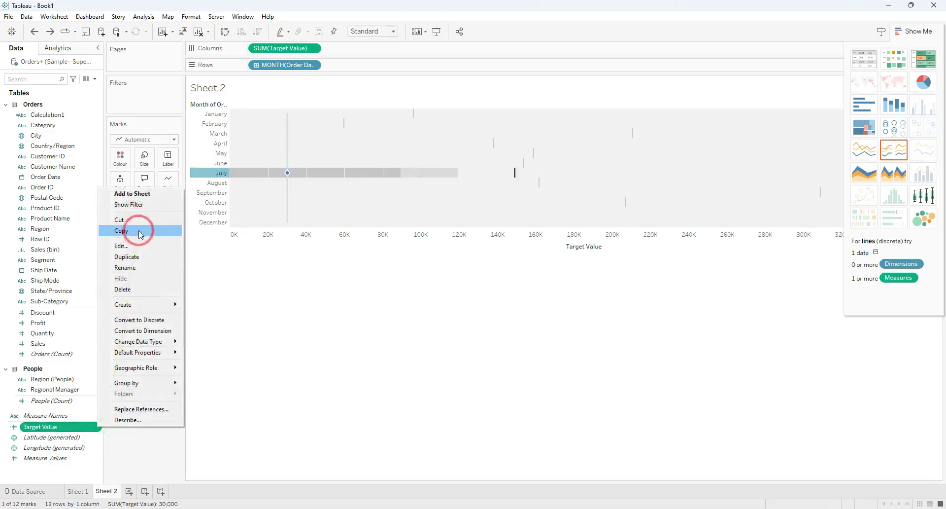
left_click(140, 248)
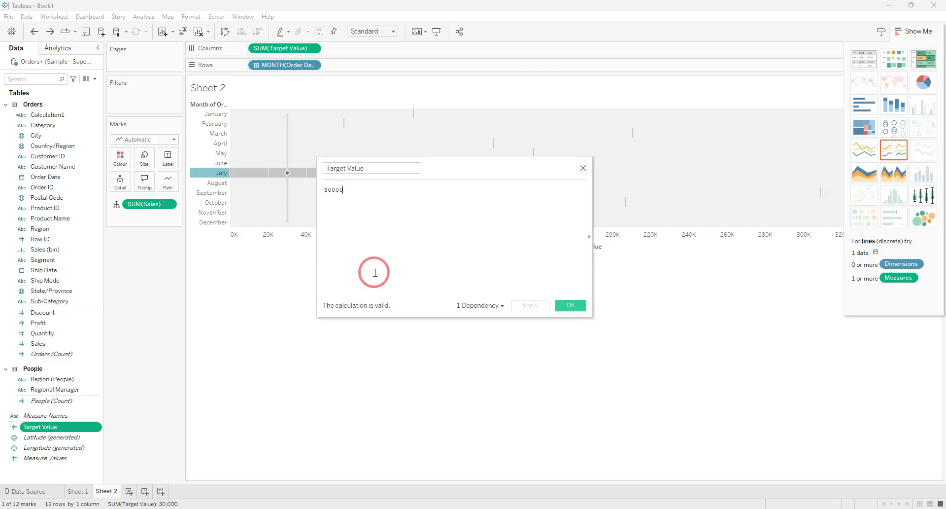
left_click_drag(344, 189, 317, 193)
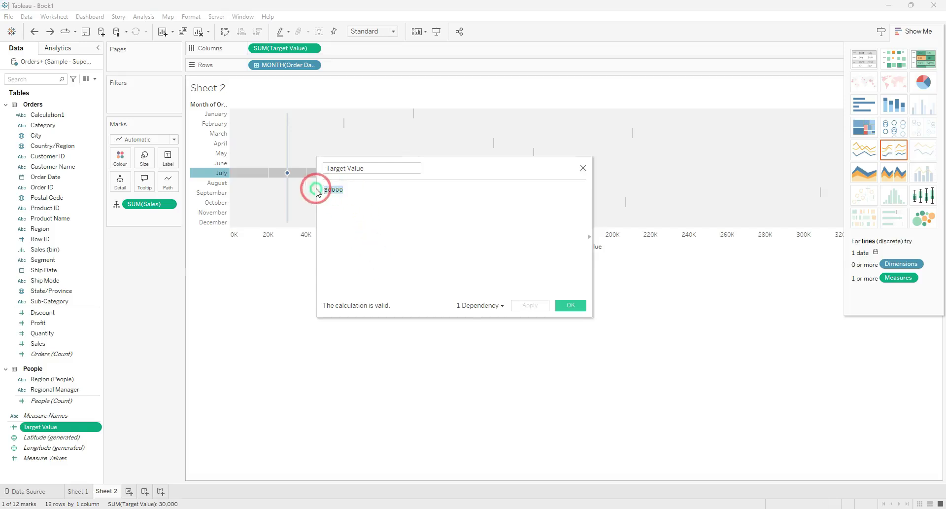
type("100")
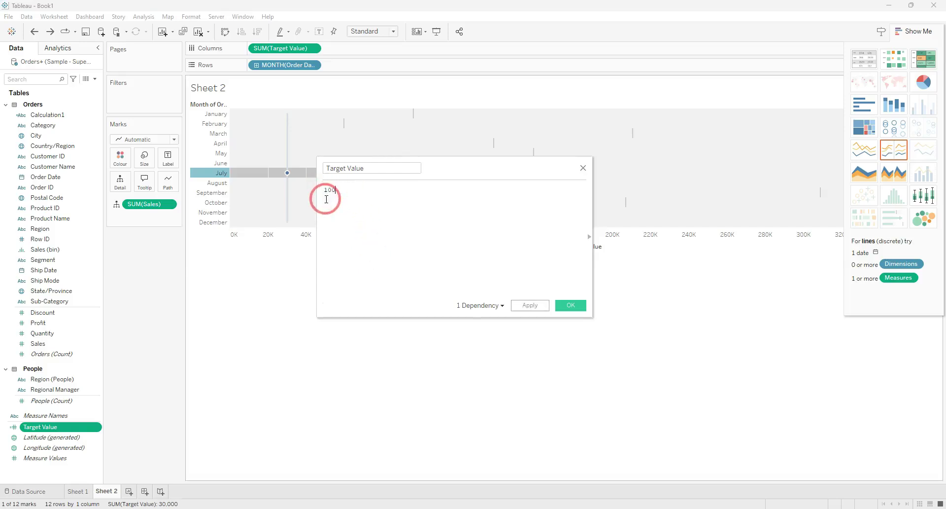
type("000")
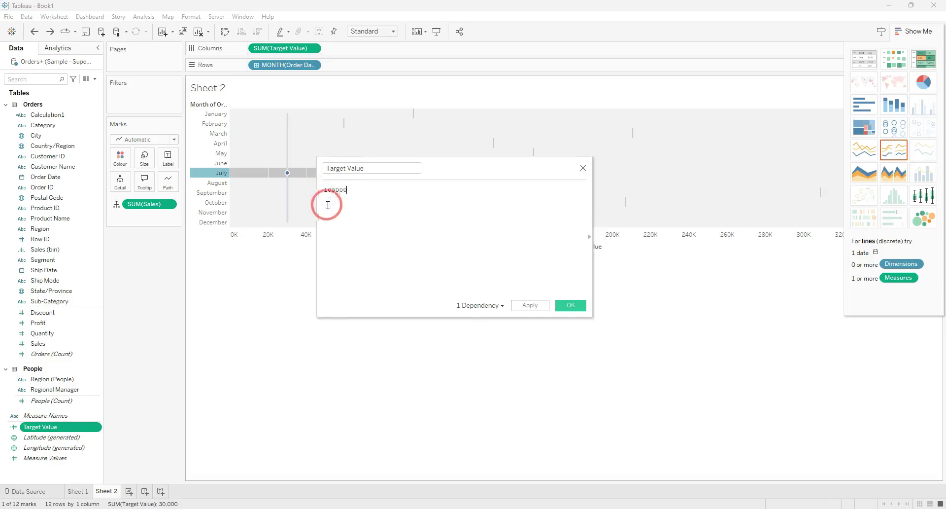
left_click(536, 306)
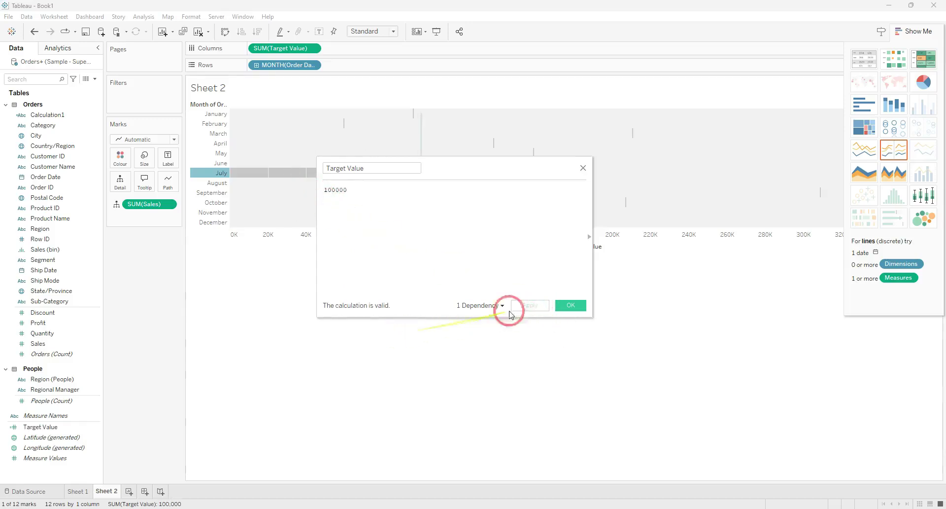
left_click(567, 305)
left_click(423, 254)
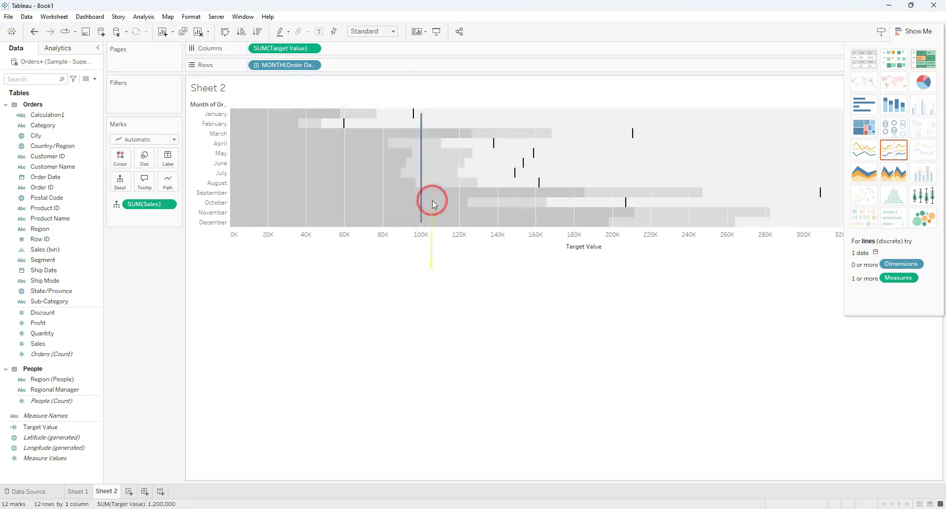
- Convert the chart to packed bubbles and remove the order month and Target Value from its marks
mouse_move(424, 154)
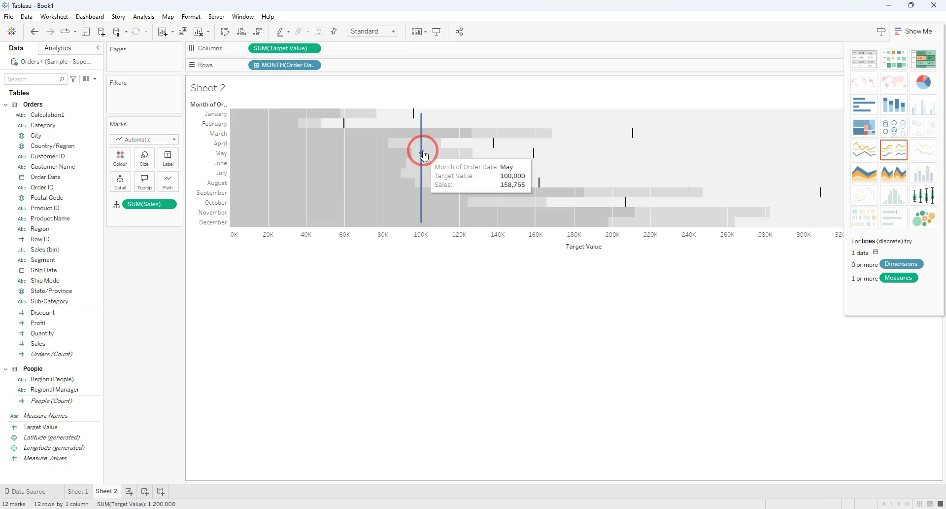
left_click(925, 220)
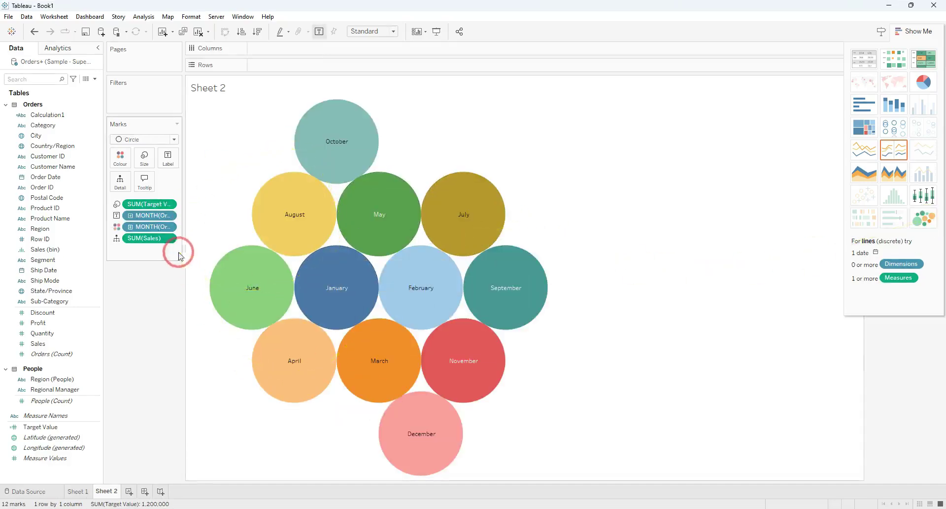
left_click_drag(150, 229, 82, 298)
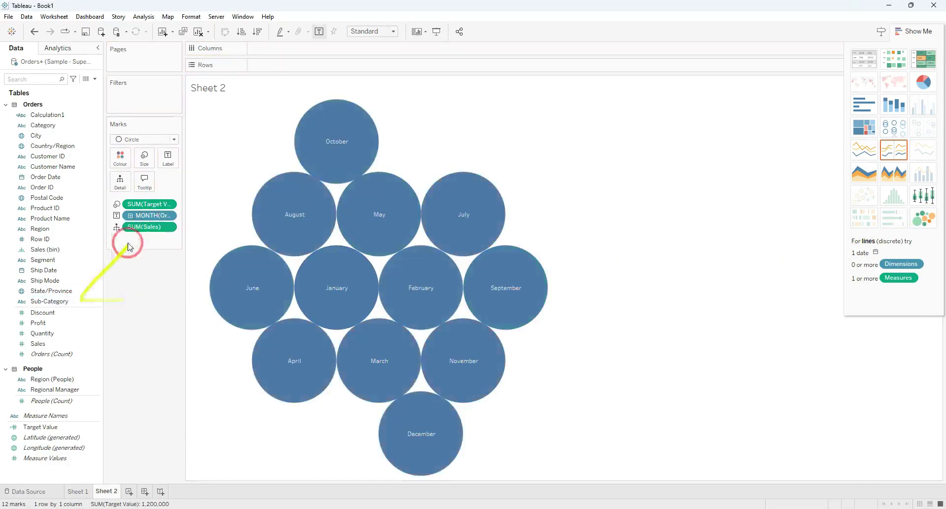
left_click_drag(149, 221, 38, 288)
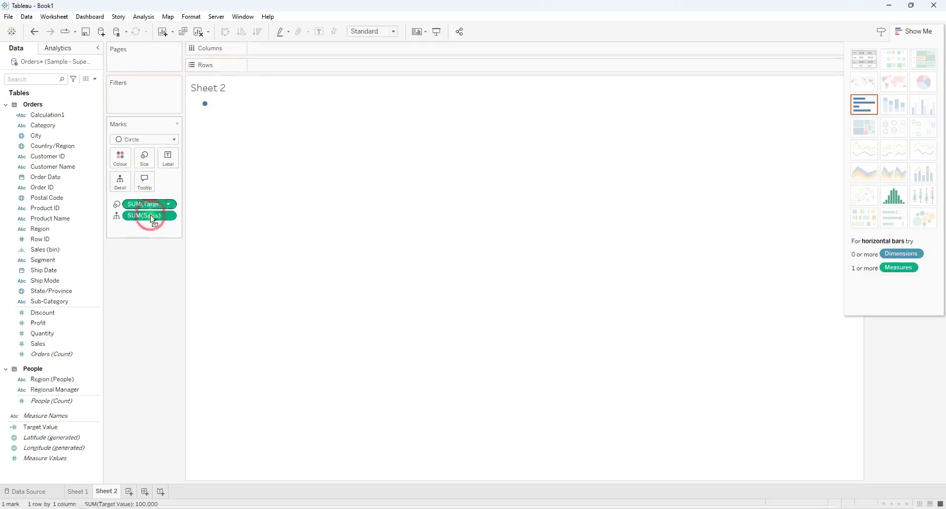
left_click_drag(153, 220, 117, 204)
- Label the bubbles by Sub-Category and size them by Sales
left_click(47, 281)
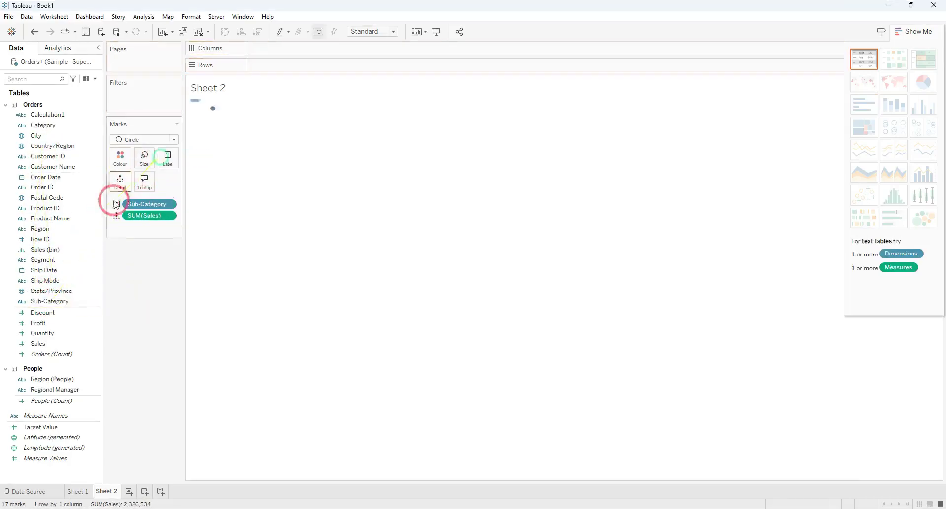
left_click(41, 323)
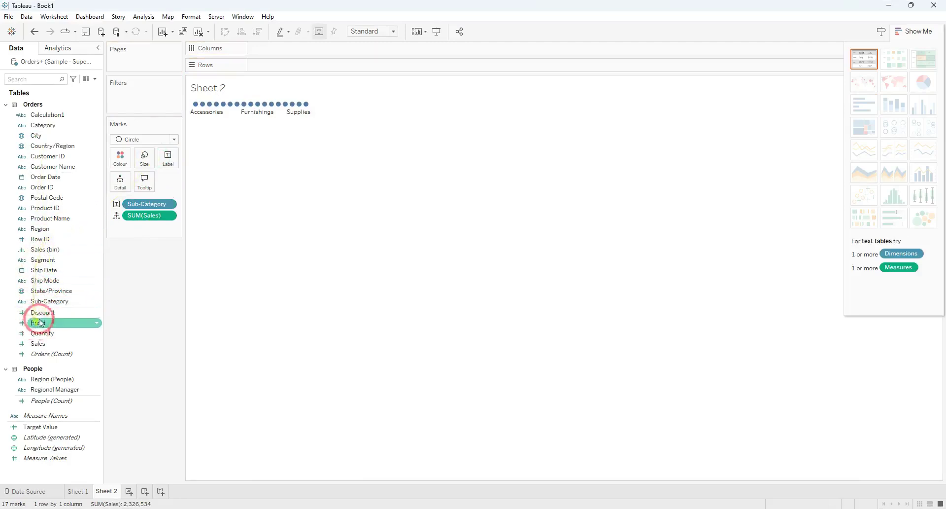
left_click_drag(39, 343, 140, 158)
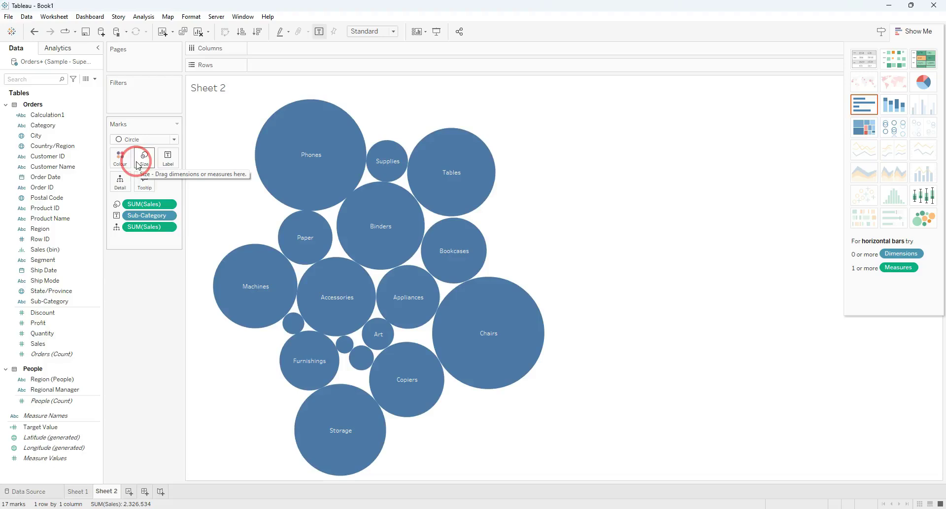
- Colour the sub-category bubbles by Category
left_click(63, 335)
left_click(50, 130)
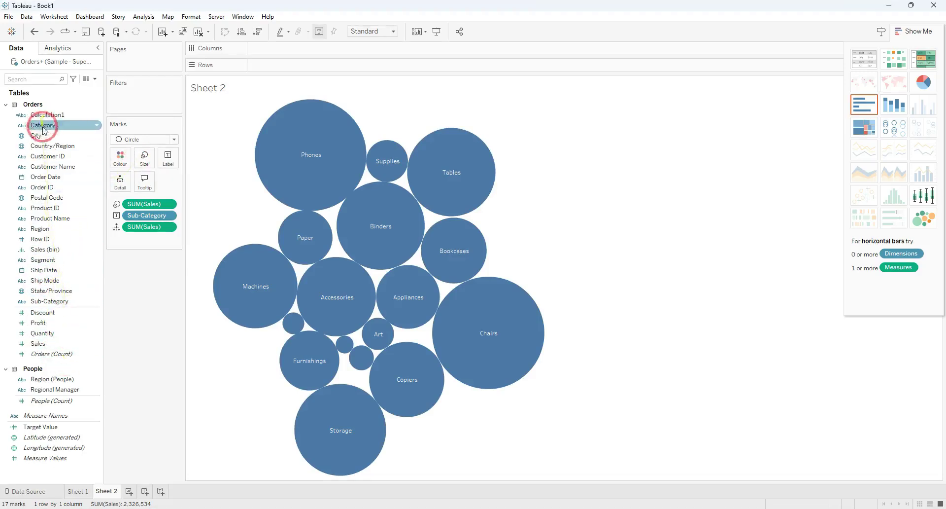
left_click_drag(50, 129, 120, 159)
left_click(99, 179)
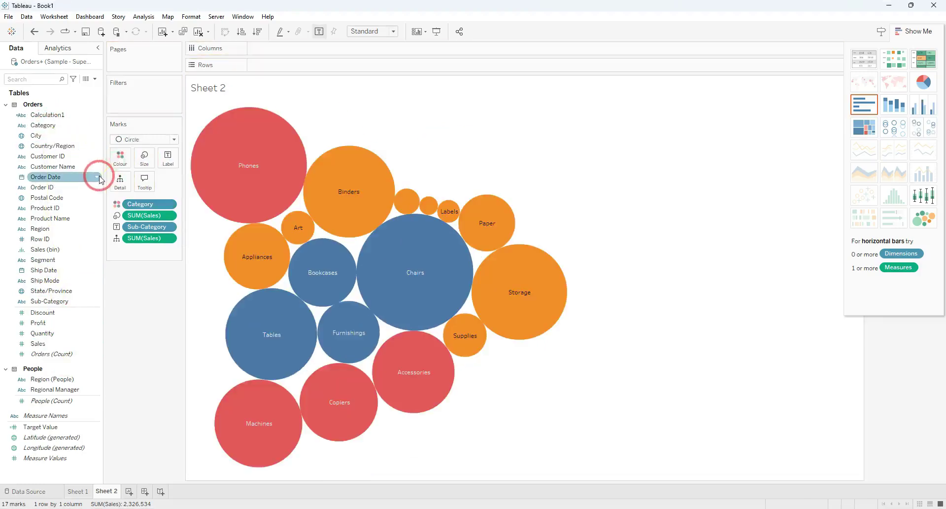
left_click(460, 175)
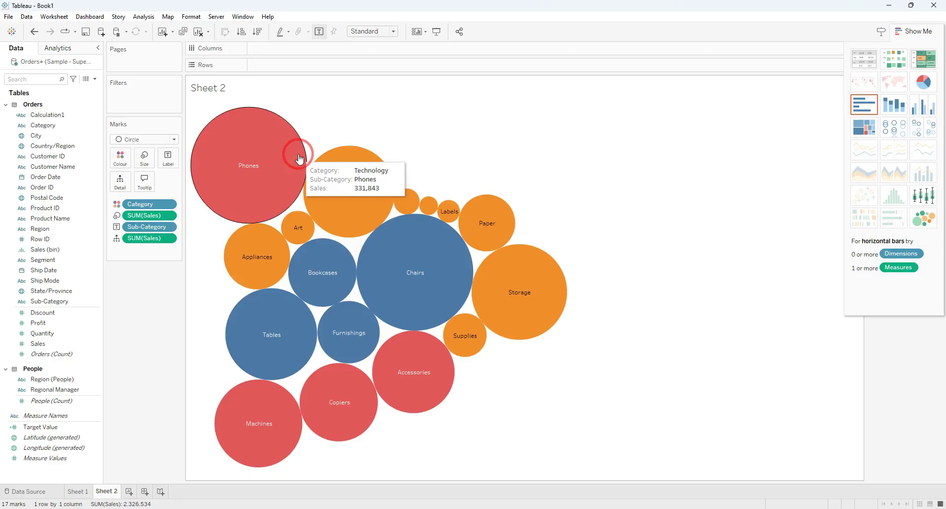
- Add the Sales and Profit values to the bubble labels
left_click(40, 344)
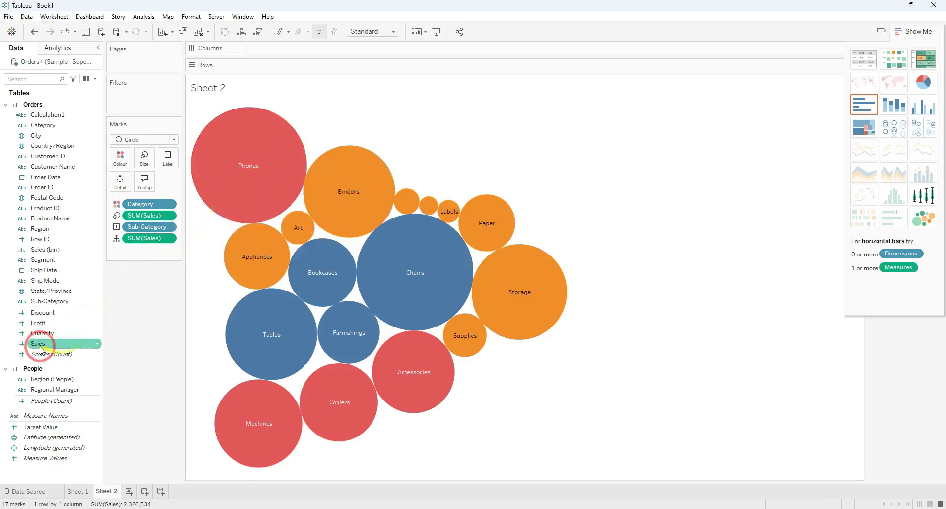
left_click_drag(41, 349, 167, 157)
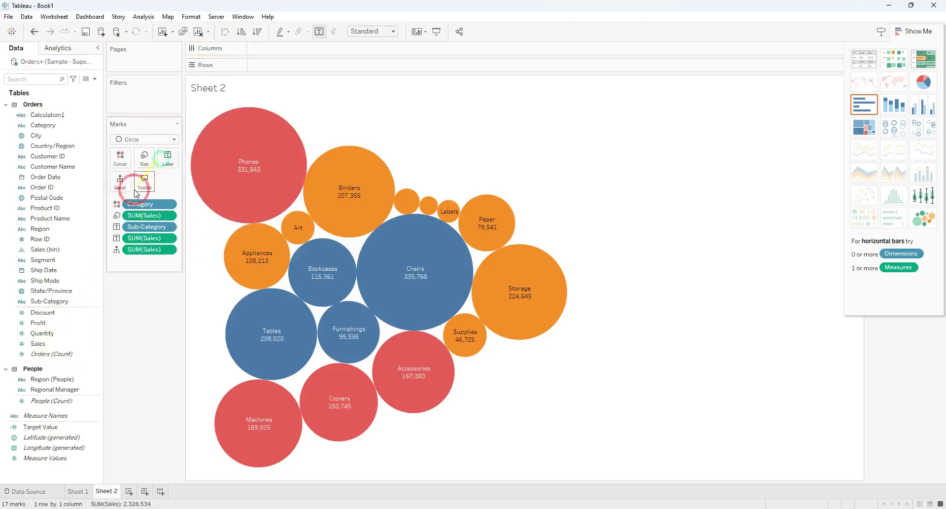
left_click(40, 323)
left_click_drag(40, 322, 168, 161)
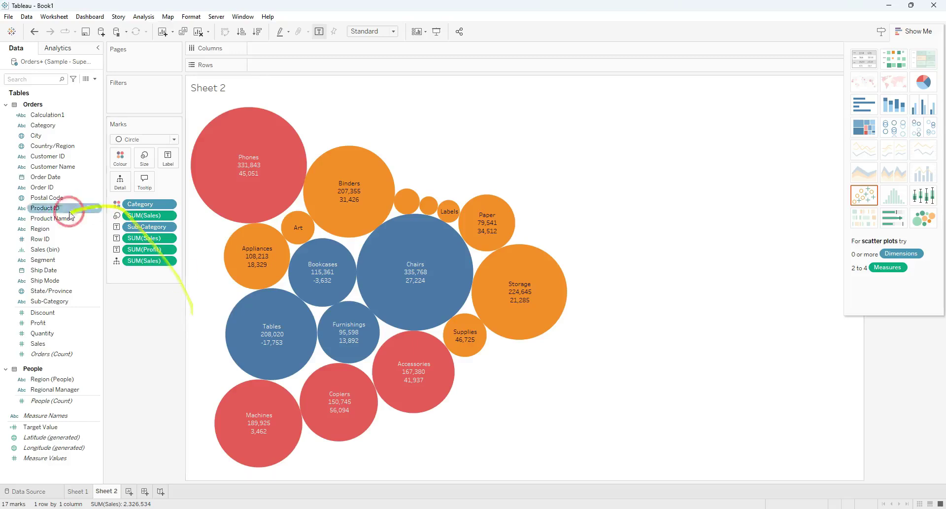
- Colour the bubbles by Sales instead of Category, using the Red-Green Diverging palette with the full colour range
left_click_drag(42, 346, 116, 160)
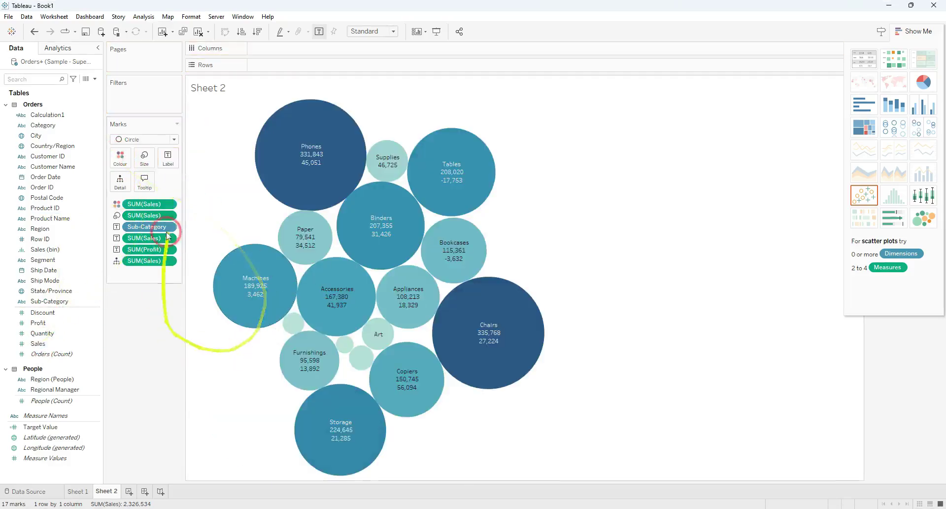
left_click(131, 163)
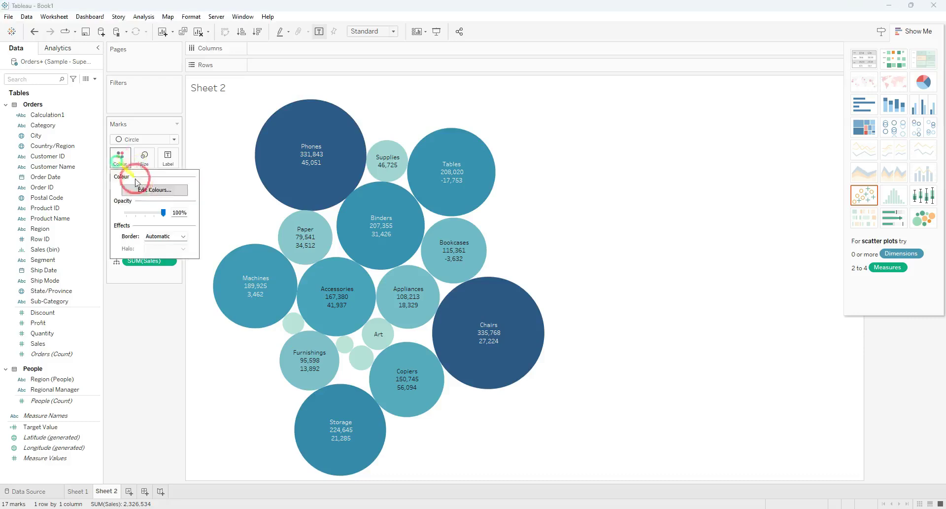
left_click(143, 189)
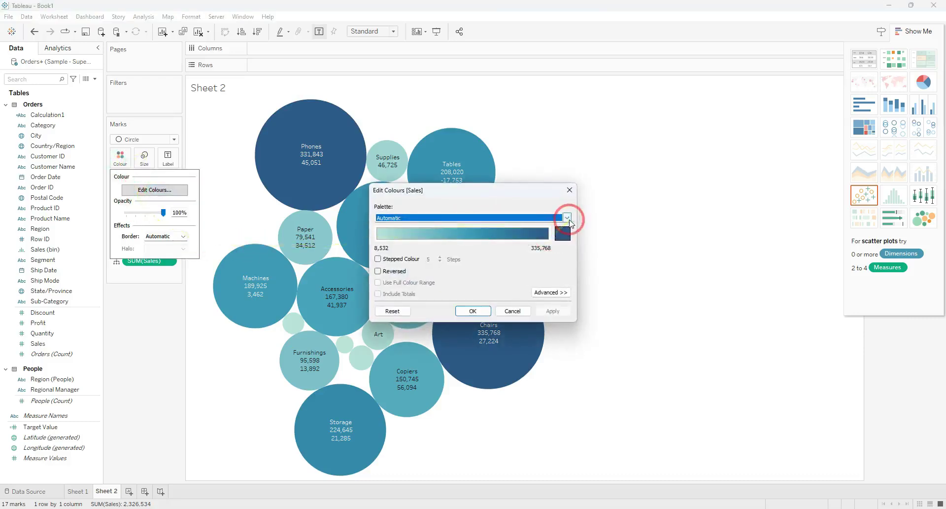
left_click(567, 218)
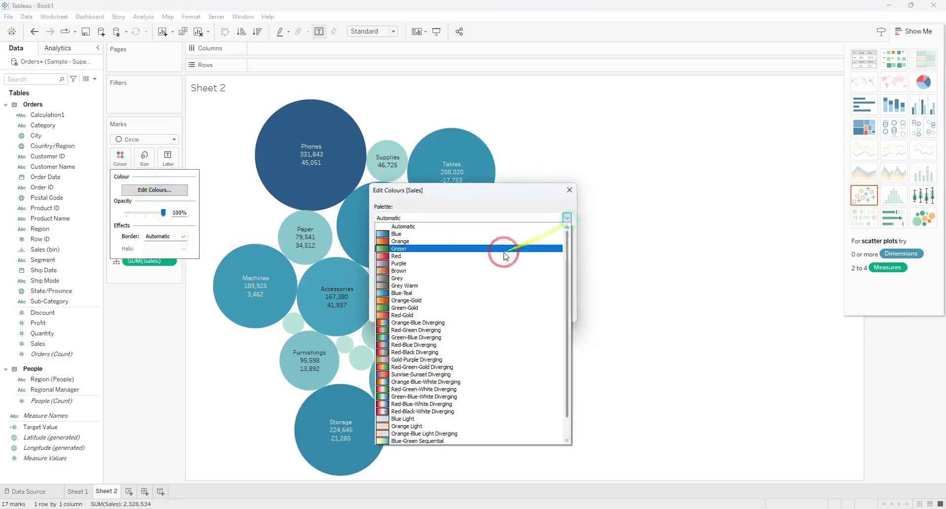
left_click(427, 330)
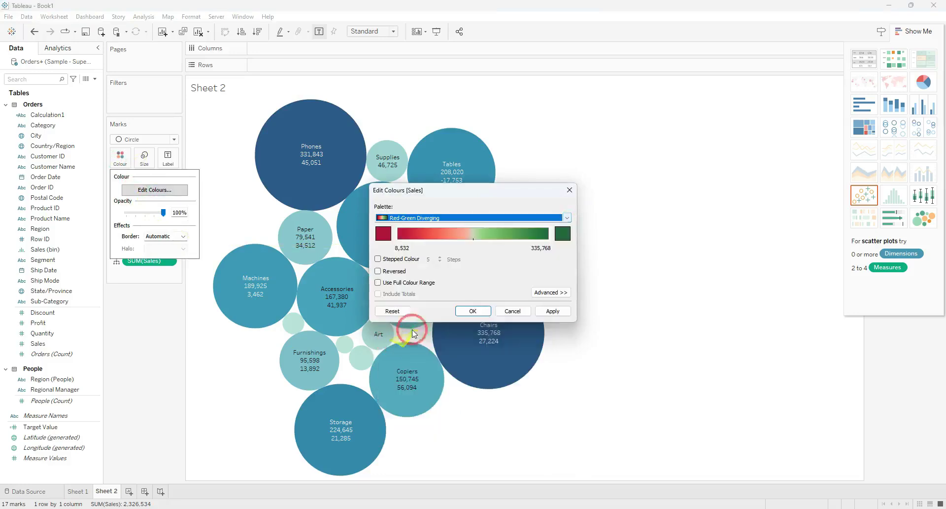
left_click(378, 282)
left_click(553, 311)
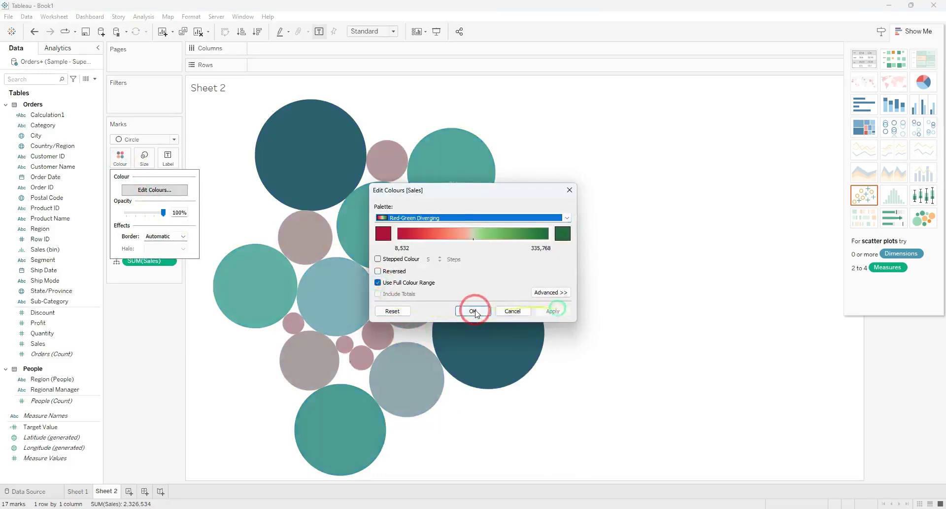
left_click(473, 310)
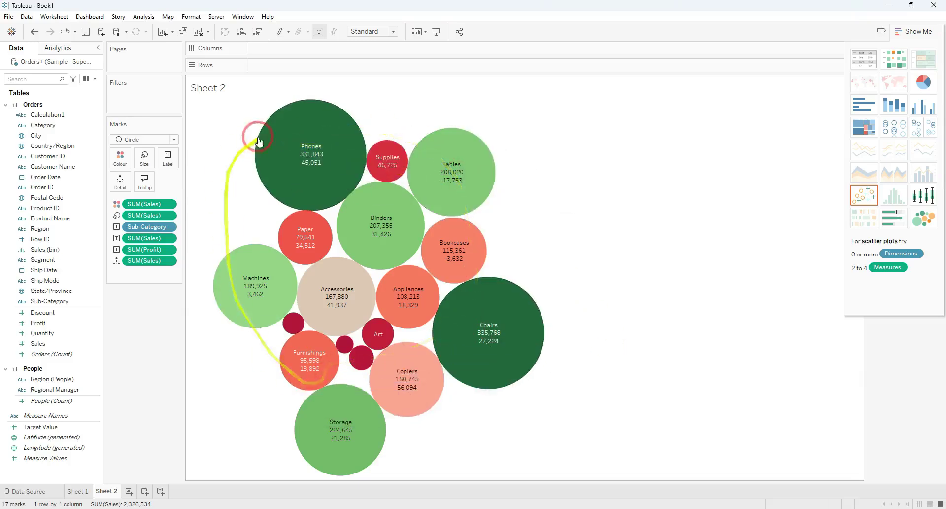
- Recolour the bubbles by Profit and apply the Red-Green Diverging palette with the full colour range
left_click_drag(42, 323, 119, 158)
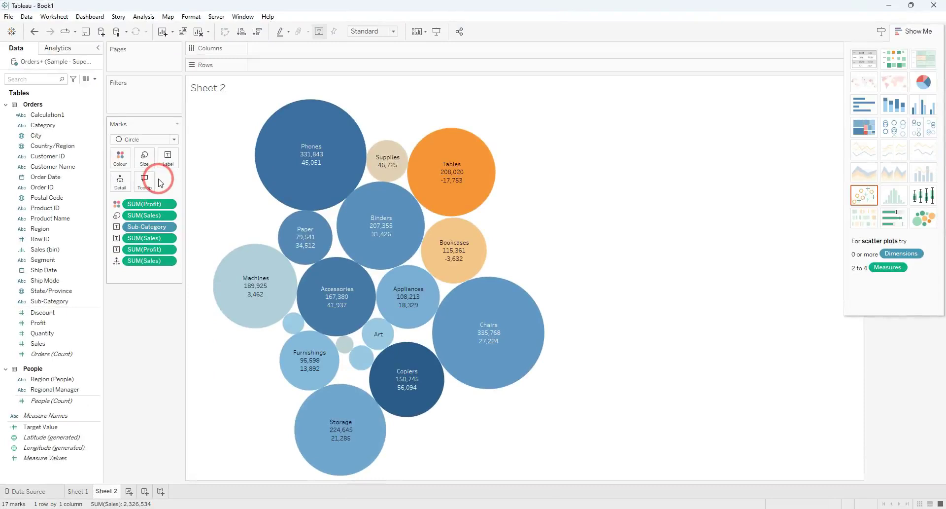
left_click(129, 166)
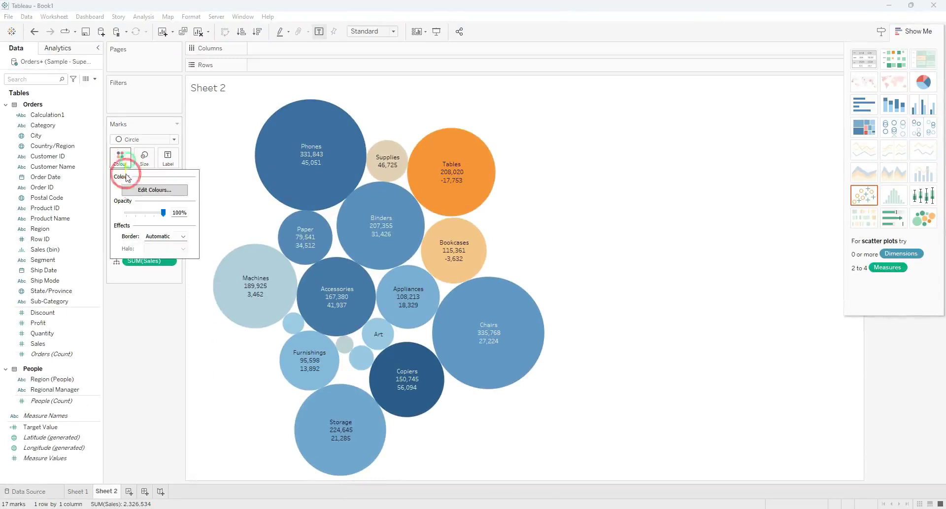
left_click(154, 190)
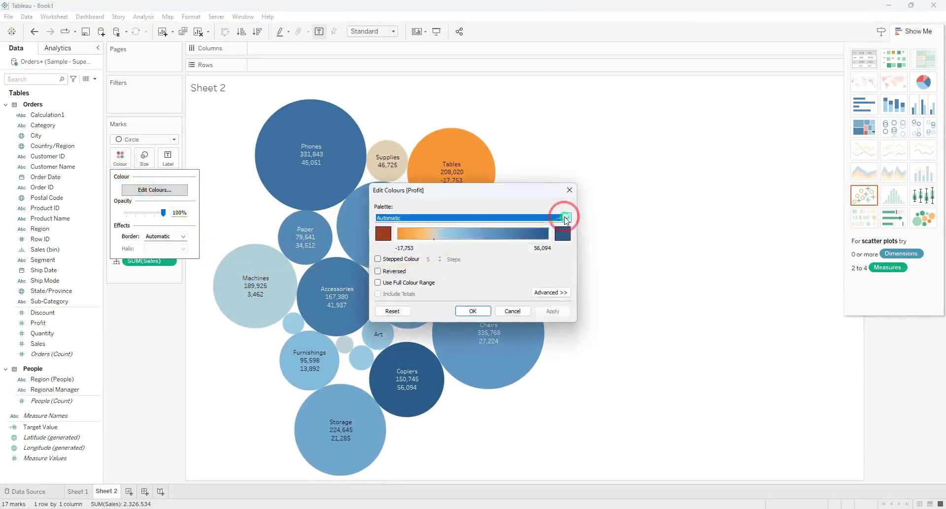
left_click(567, 217)
left_click(405, 355)
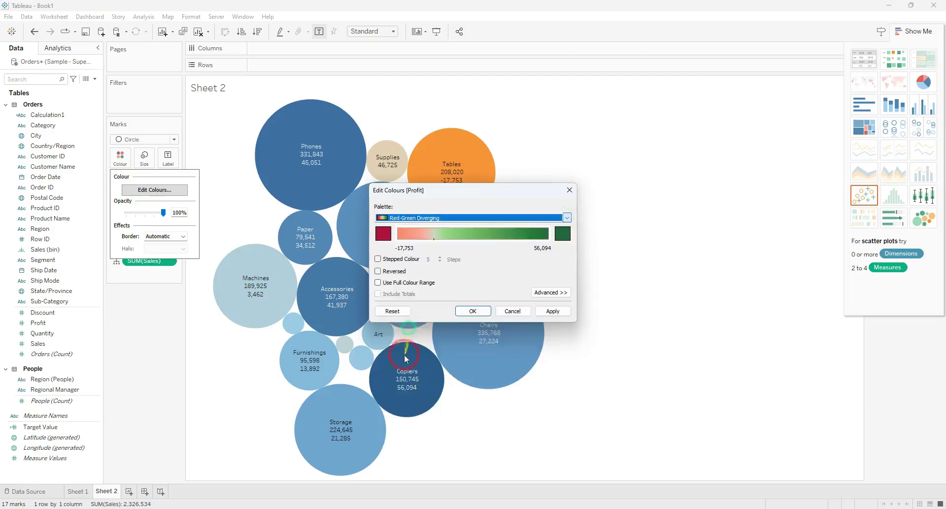
left_click(377, 282)
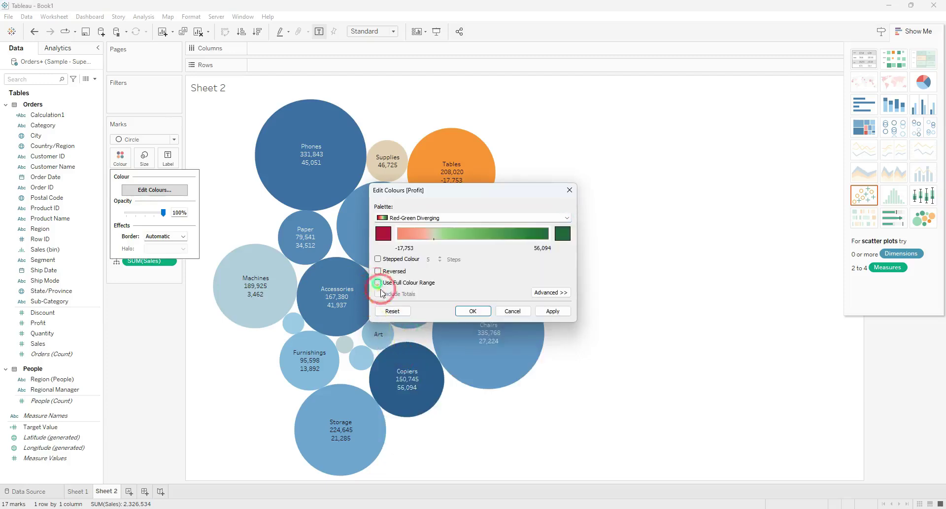
left_click(553, 311)
left_click(473, 311)
- Compare the Profit and Sales details of the Tables, Copiers, Phones and Chairs bubbles
mouse_move(469, 193)
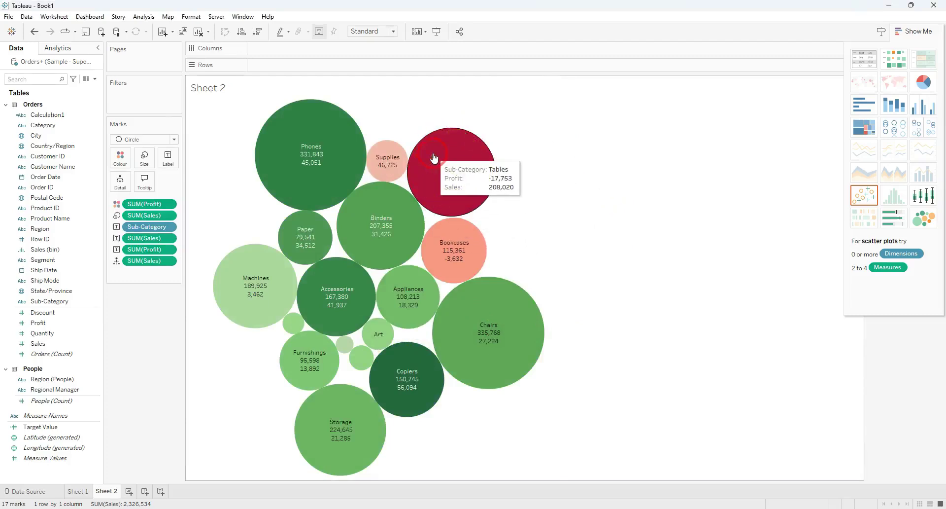
mouse_move(407, 387)
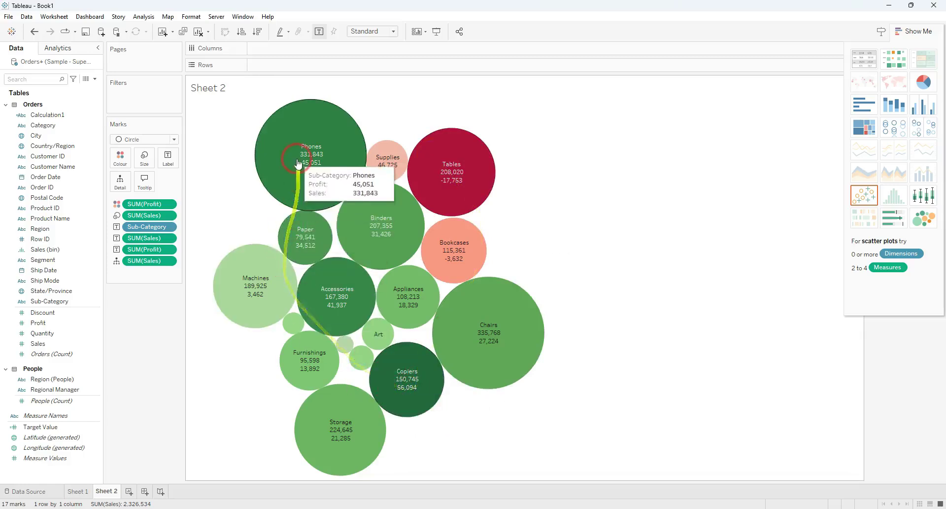
mouse_move(353, 165)
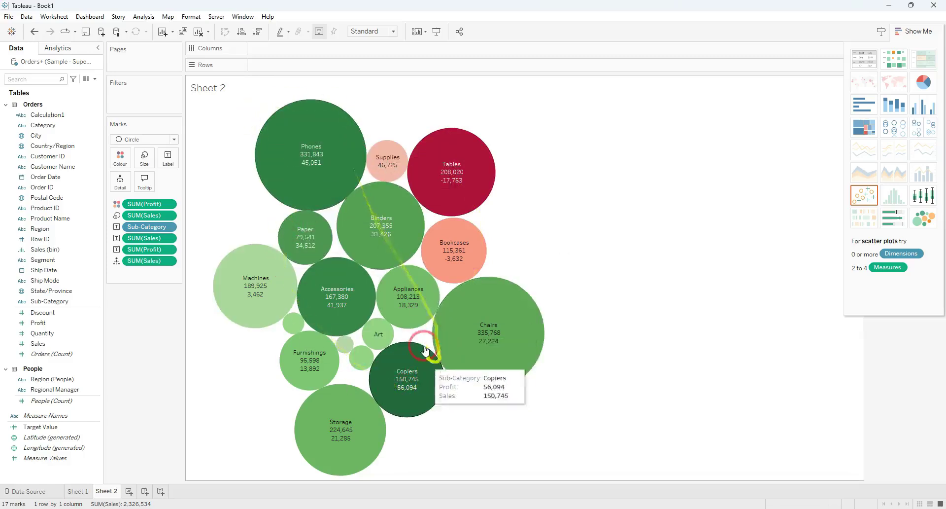
mouse_move(500, 364)
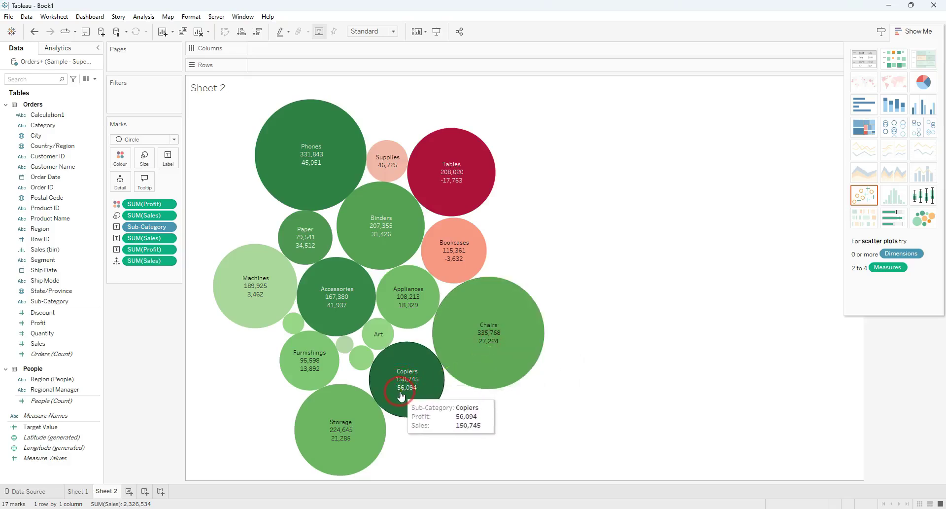
mouse_move(483, 341)
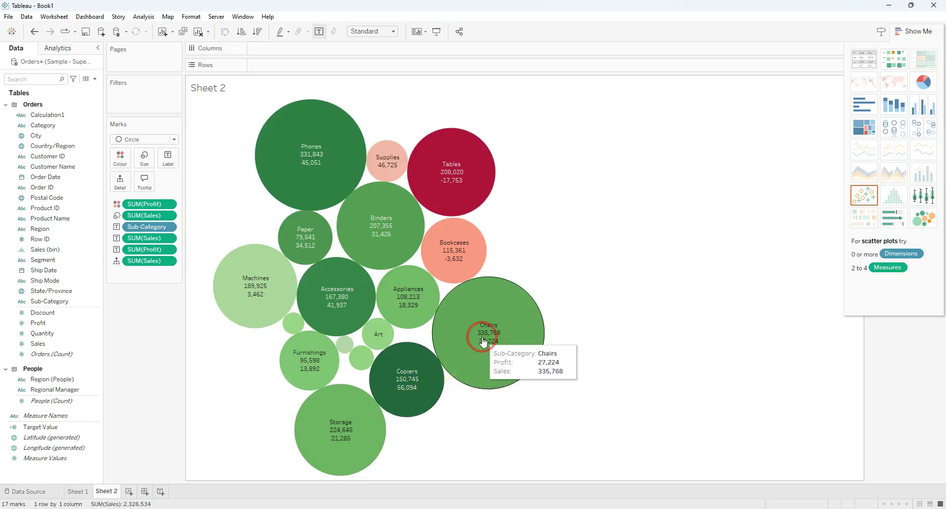